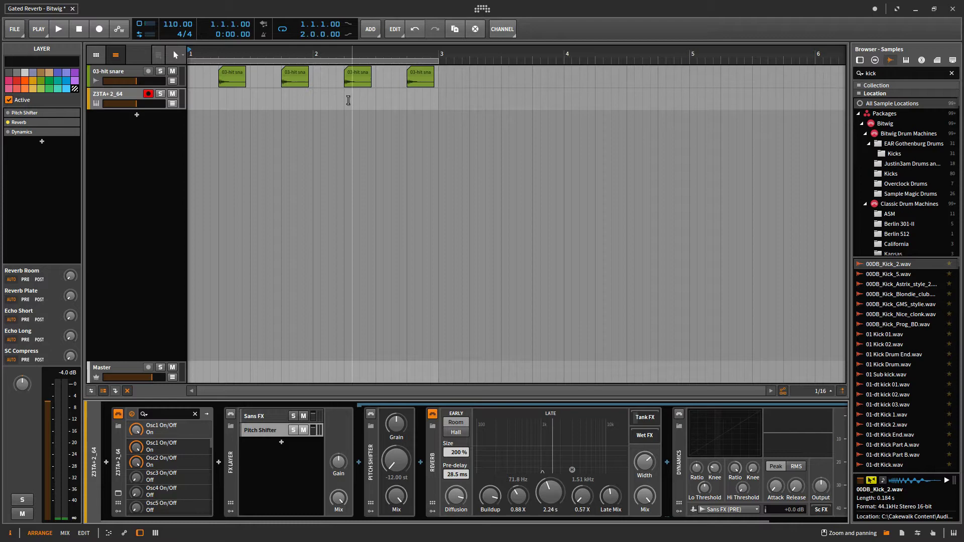
{"action": "left_click", "coordinate": [128, 72]}
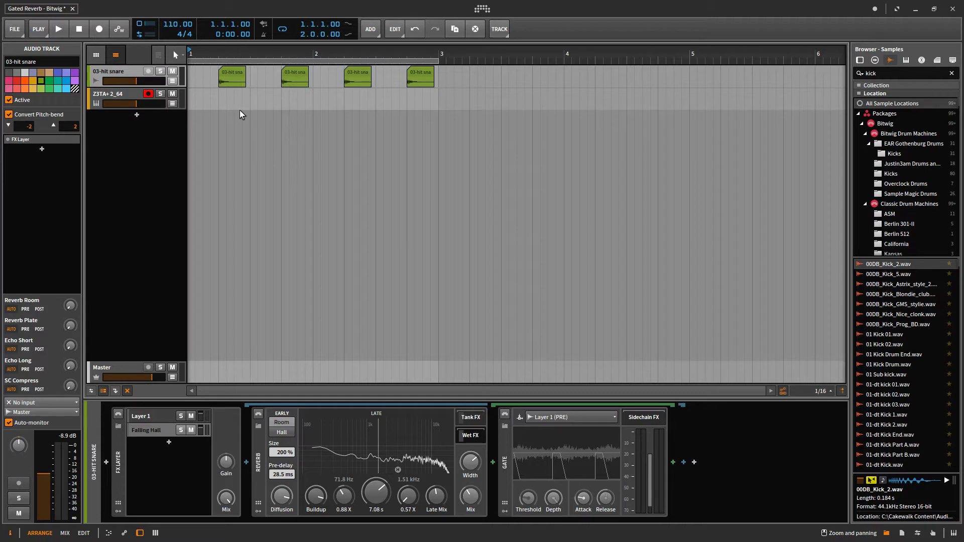
{"action": "key", "text": "space"}
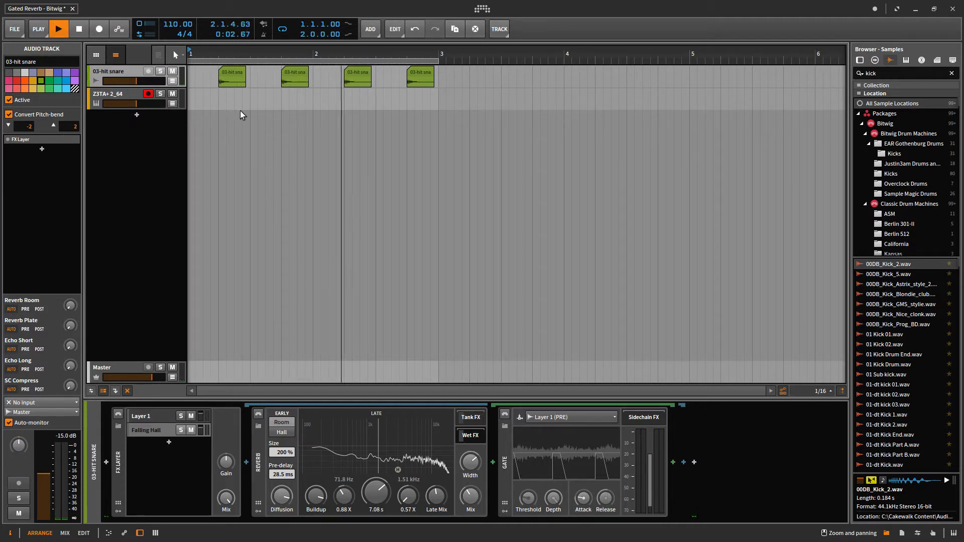
{"action": "key", "text": "space"}
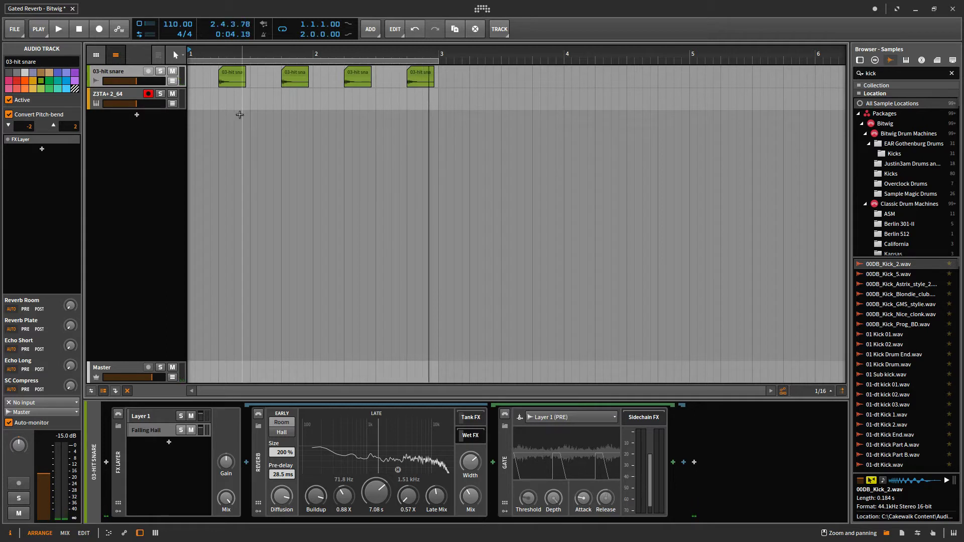
- Switch on the snare's FX Layer device and play the pattern once to hear its layers
{"action": "left_click", "coordinate": [118, 415]}
{"action": "key", "text": "space"}
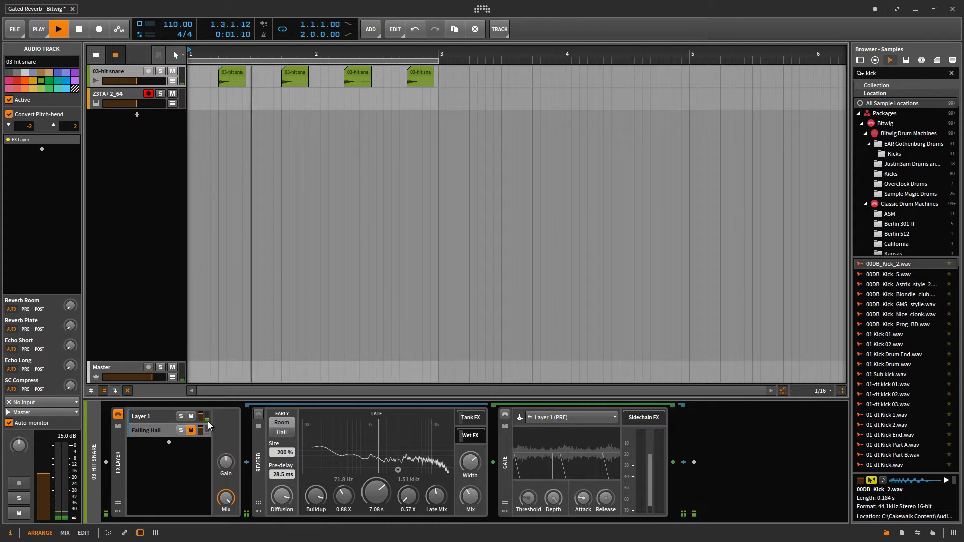
{"action": "key", "text": "space"}
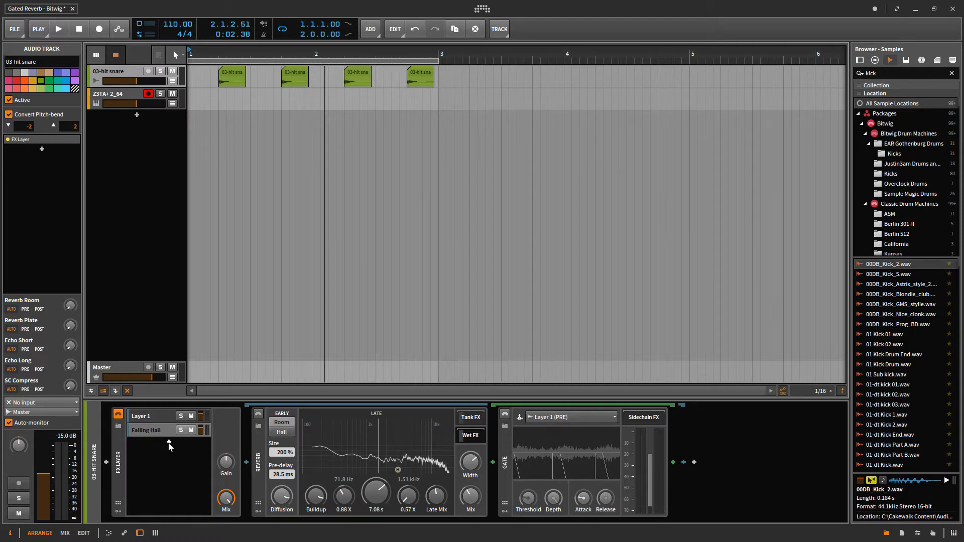
{"action": "left_click", "coordinate": [169, 443]}
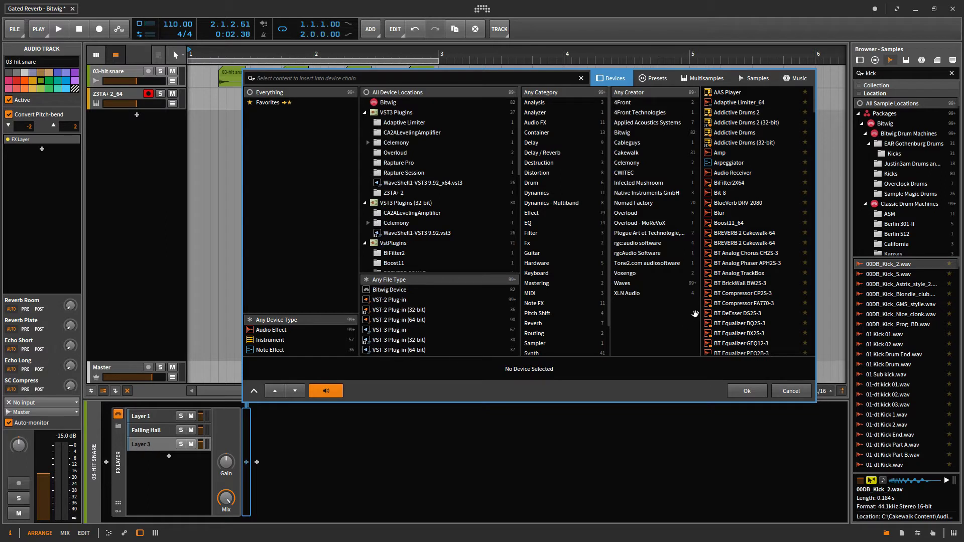
{"action": "left_click", "coordinate": [789, 392]}
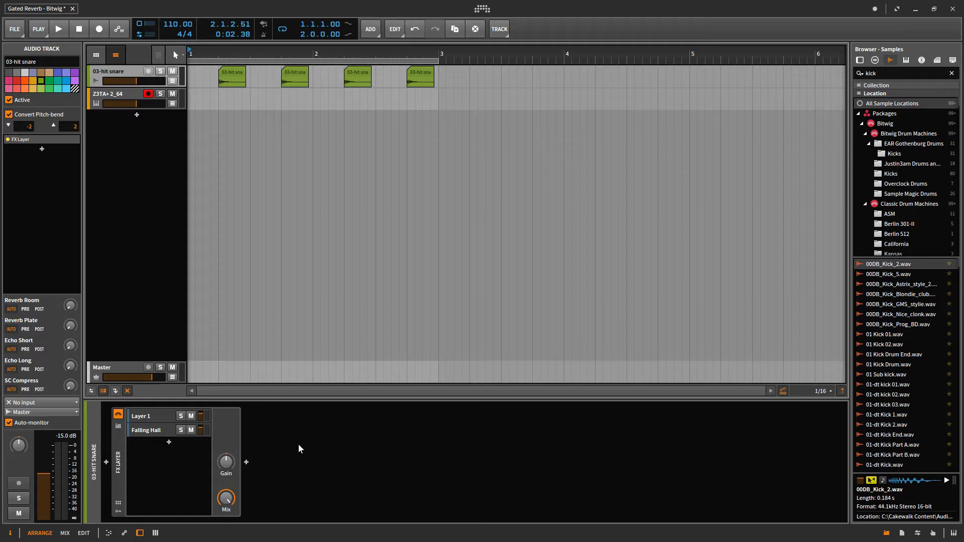
- Rename the snare's Falling Hall layer to 'Reverb' and power on its Reverb device
{"action": "left_click", "coordinate": [149, 433]}
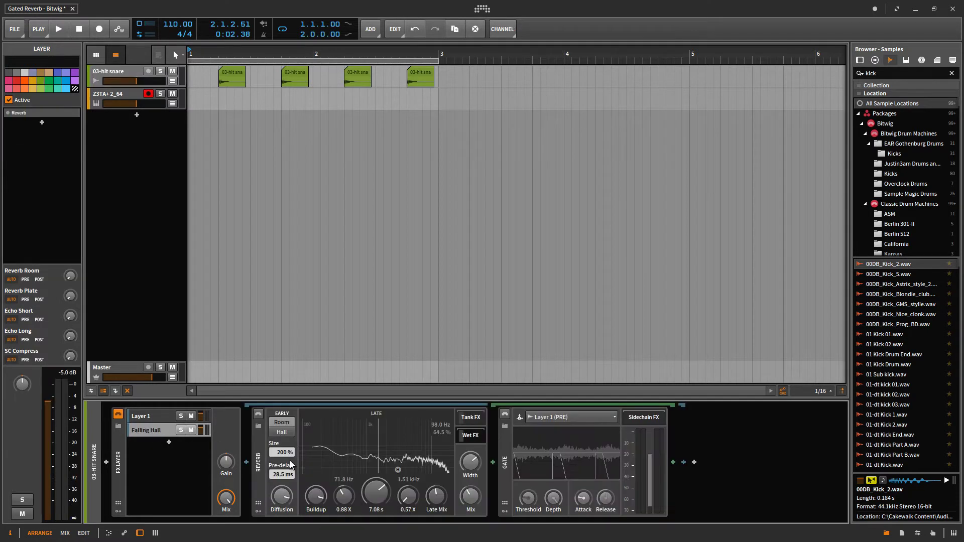
{"action": "left_click", "coordinate": [154, 430]}
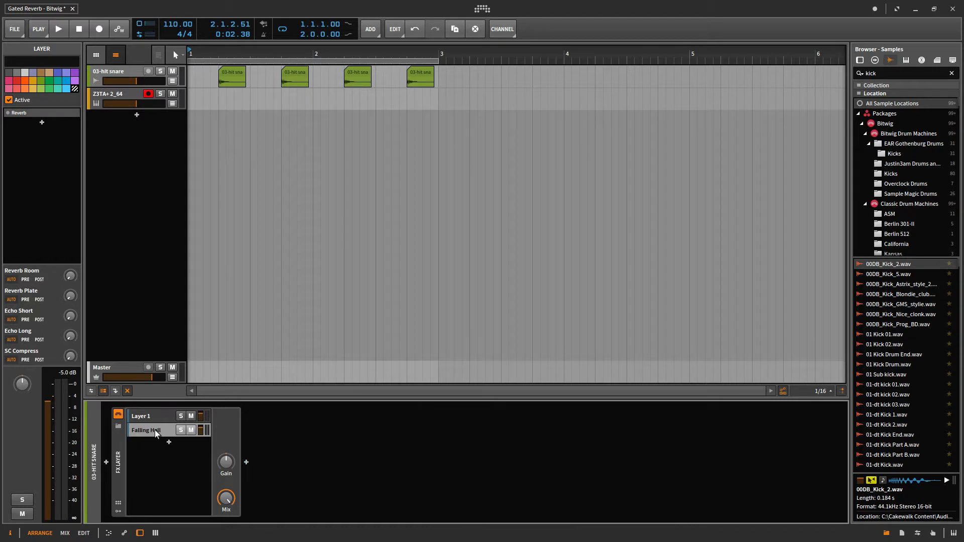
{"action": "double_click", "coordinate": [155, 430]}
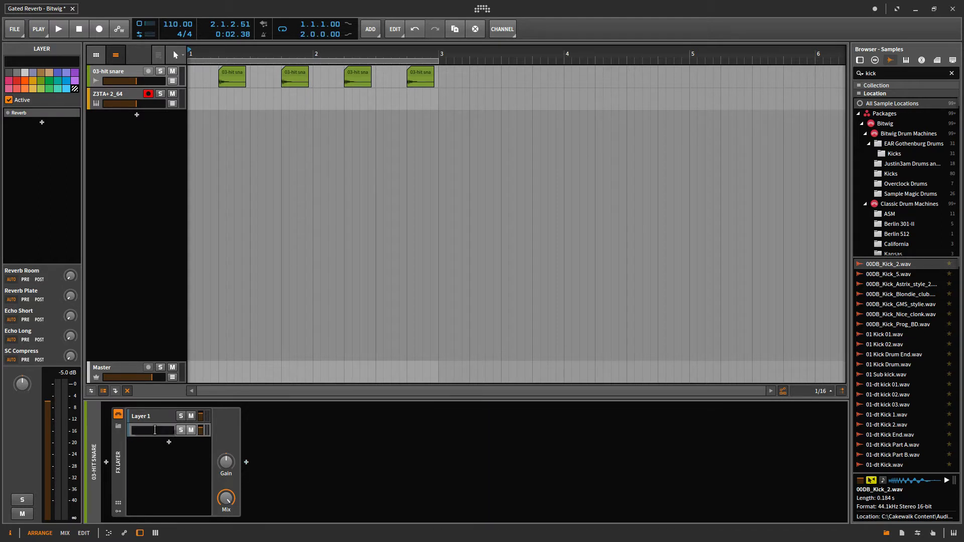
{"action": "type", "text": "Reverb"}
{"action": "key", "text": "Return"}
{"action": "left_click", "coordinate": [155, 430]}
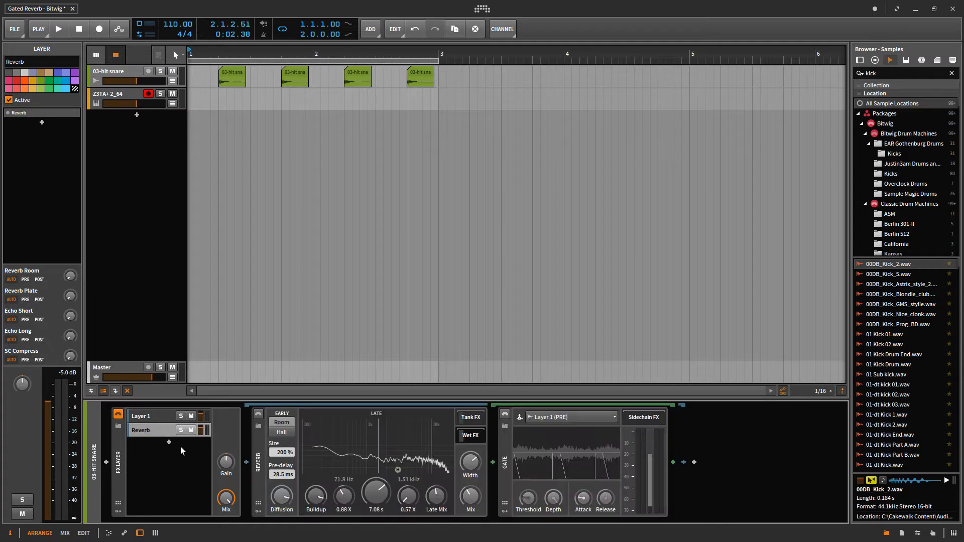
{"action": "left_click", "coordinate": [258, 414]}
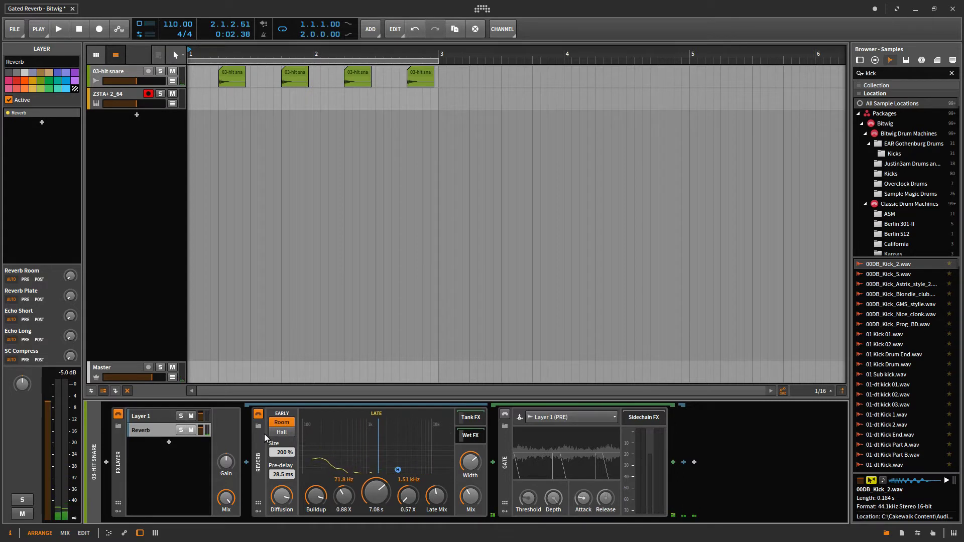
{"action": "left_click", "coordinate": [259, 426]}
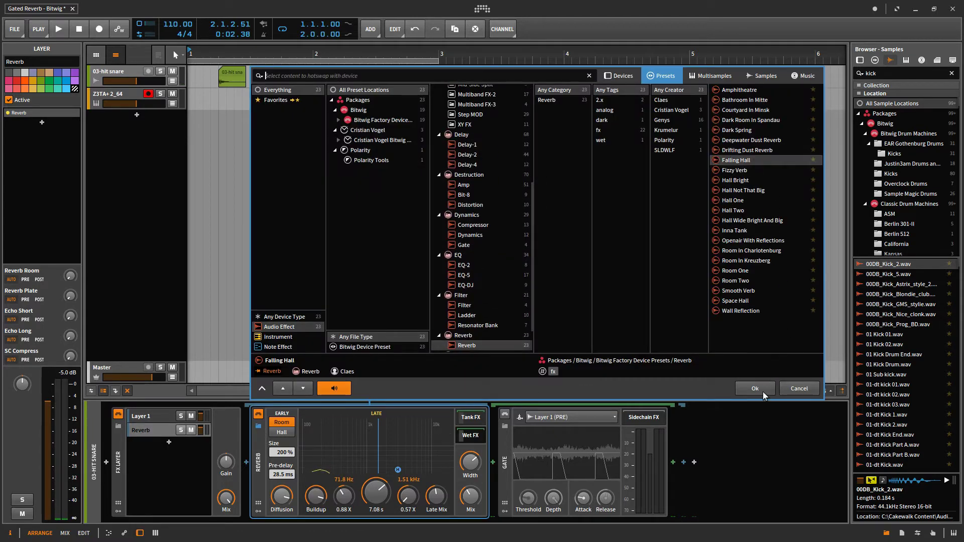
{"action": "left_click", "coordinate": [800, 390]}
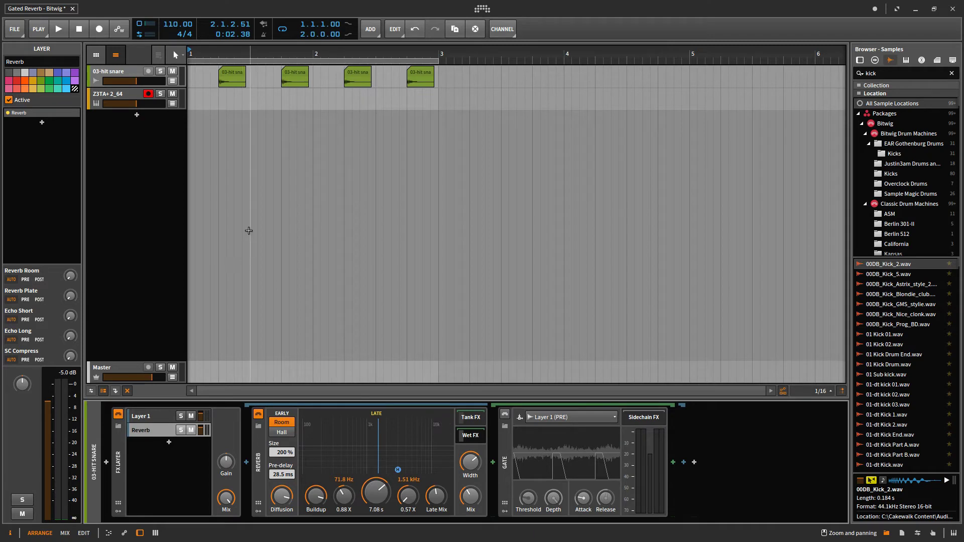
{"action": "key", "text": "space"}
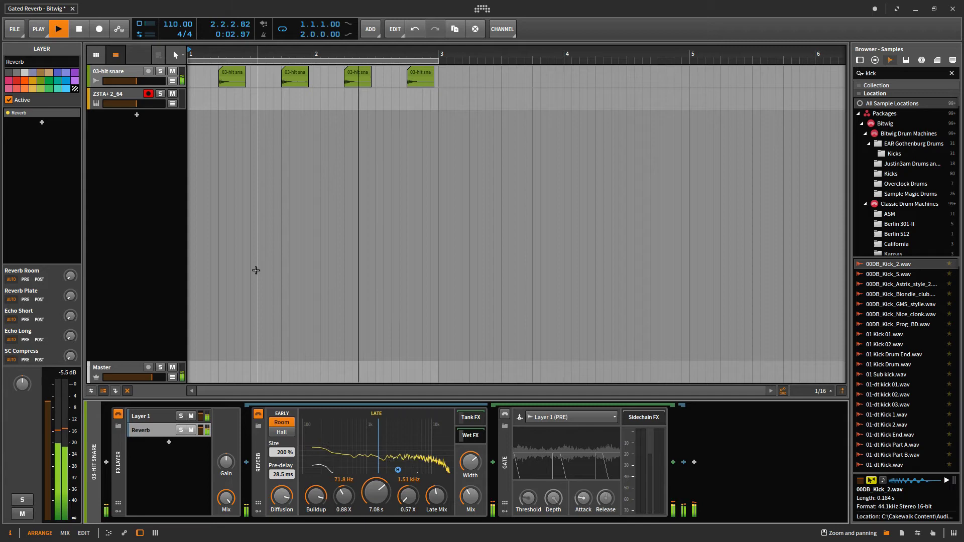
{"action": "key", "text": "space"}
{"action": "key", "text": "space"}
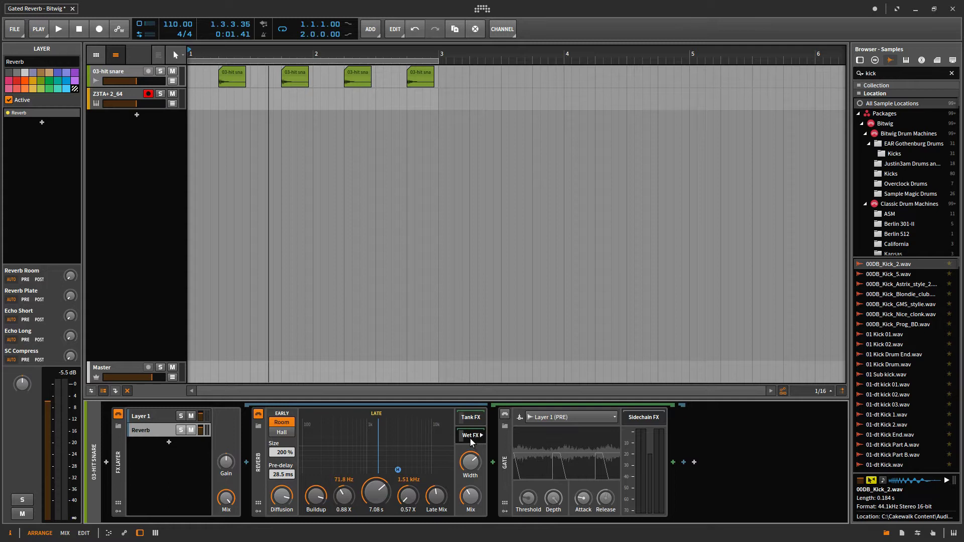
- Enable the Gate after the Room reverb on the snare's Reverb layer and audition the gated tail
{"action": "left_click", "coordinate": [472, 439]}
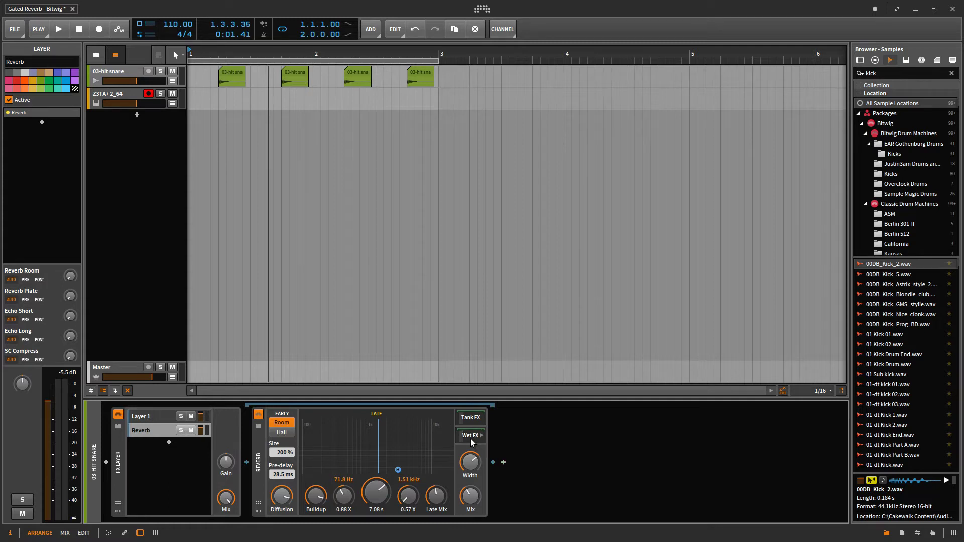
{"action": "left_click", "coordinate": [471, 438]}
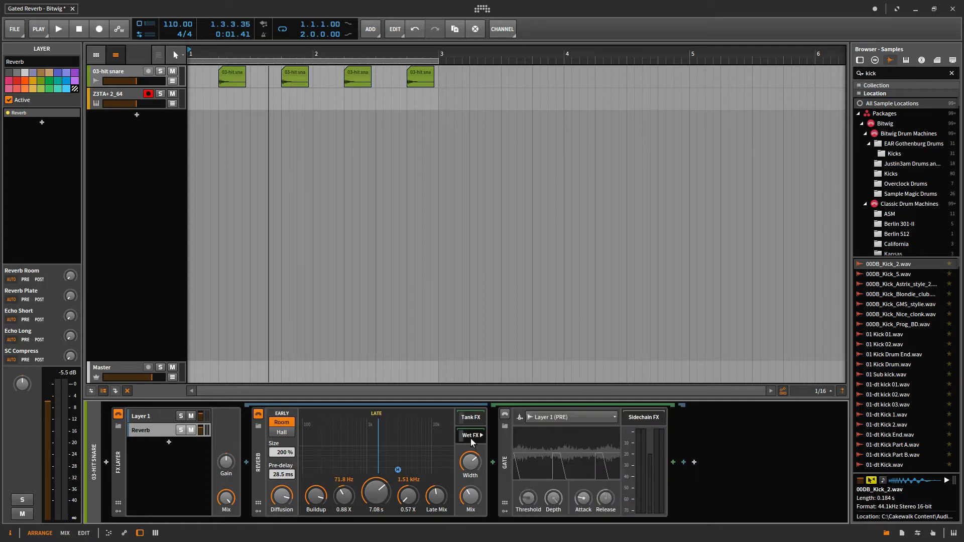
{"action": "left_click", "coordinate": [505, 460]}
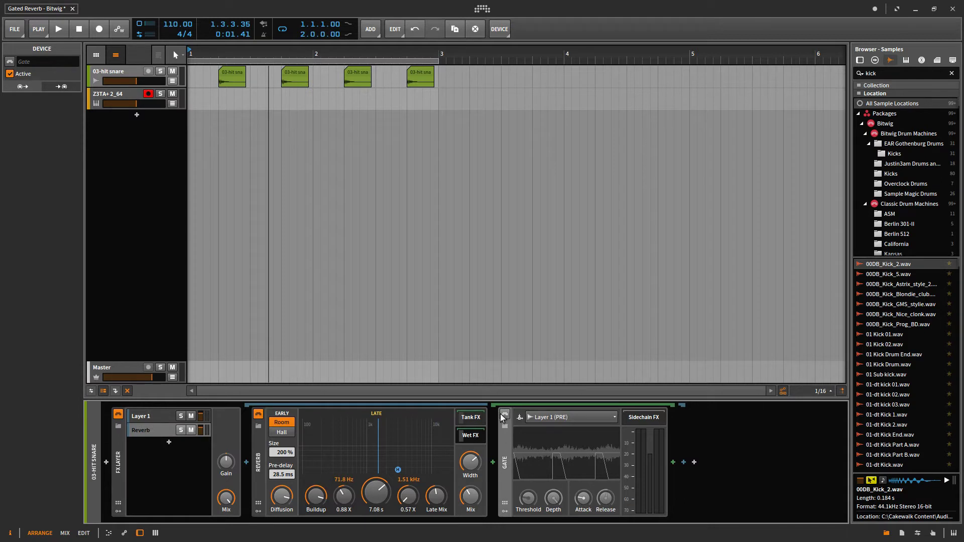
{"action": "left_click", "coordinate": [505, 415]}
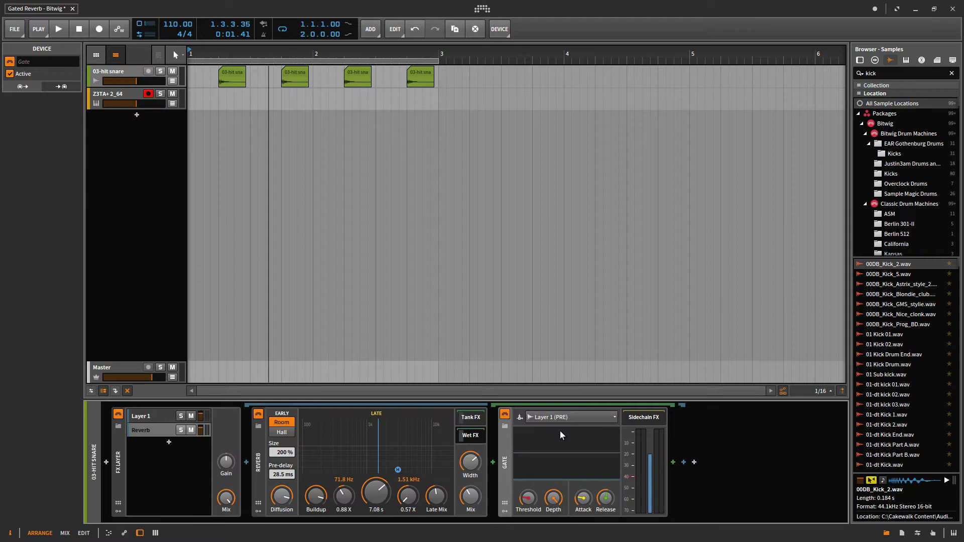
{"action": "key", "text": "space"}
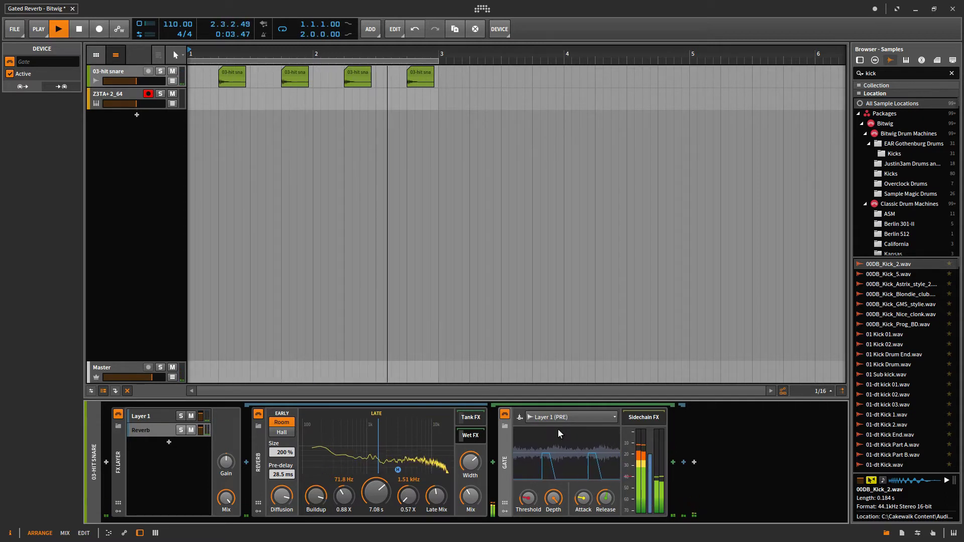
{"action": "key", "text": "space"}
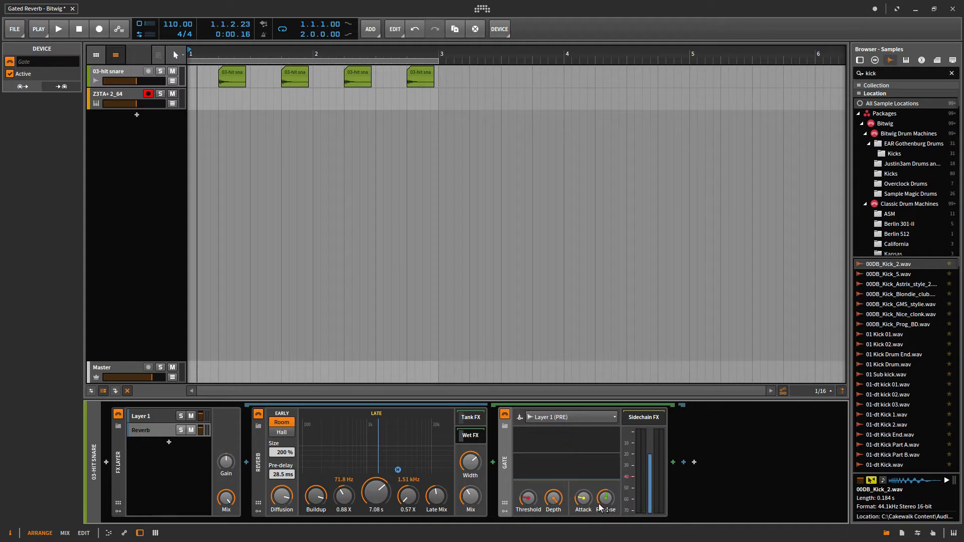
- Raise the Gate's Release from about 43 ms to about 80 ms while the snare loop plays
{"action": "key", "text": "space"}
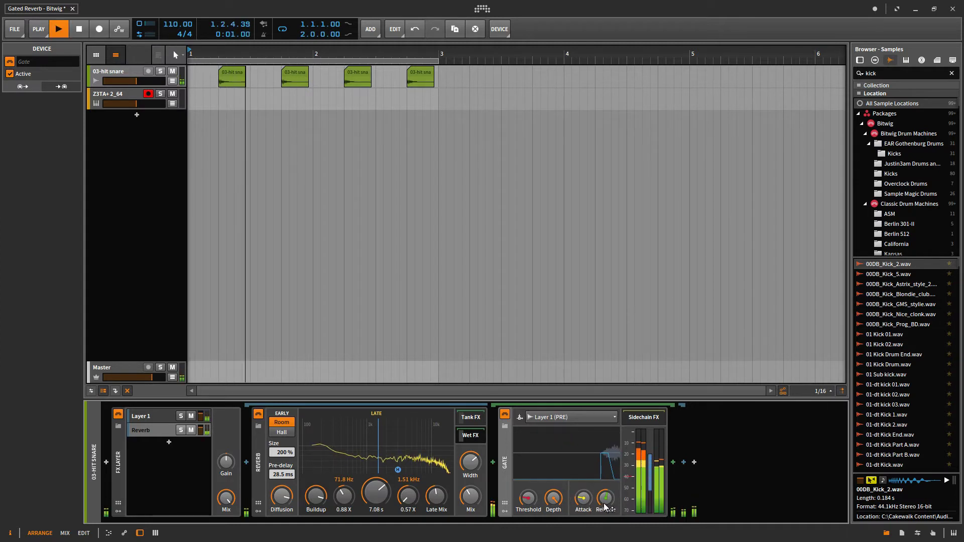
{"action": "mouse_move", "coordinate": [611, 508]}
{"action": "mouse_move", "coordinate": [611, 507]}
{"action": "left_mouse_down"}
{"action": "mouse_move", "coordinate": [611, 487]}
{"action": "mouse_move", "coordinate": [605, 519]}
{"action": "mouse_move", "coordinate": [608, 486]}
{"action": "mouse_move", "coordinate": [608, 521]}
{"action": "mouse_move", "coordinate": [608, 502]}
{"action": "left_mouse_up"}
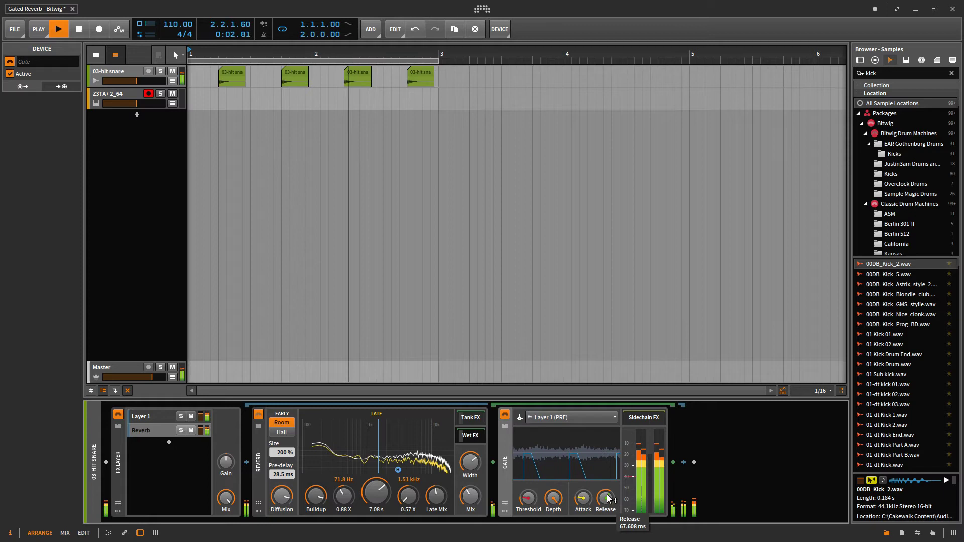
{"action": "key", "text": "space"}
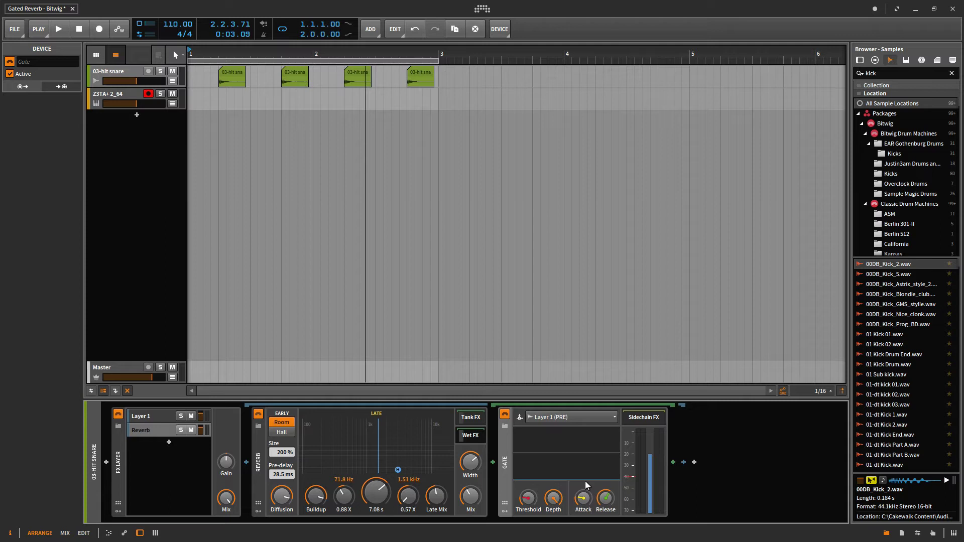
{"action": "left_click", "coordinate": [118, 415]}
{"action": "key", "text": "space"}
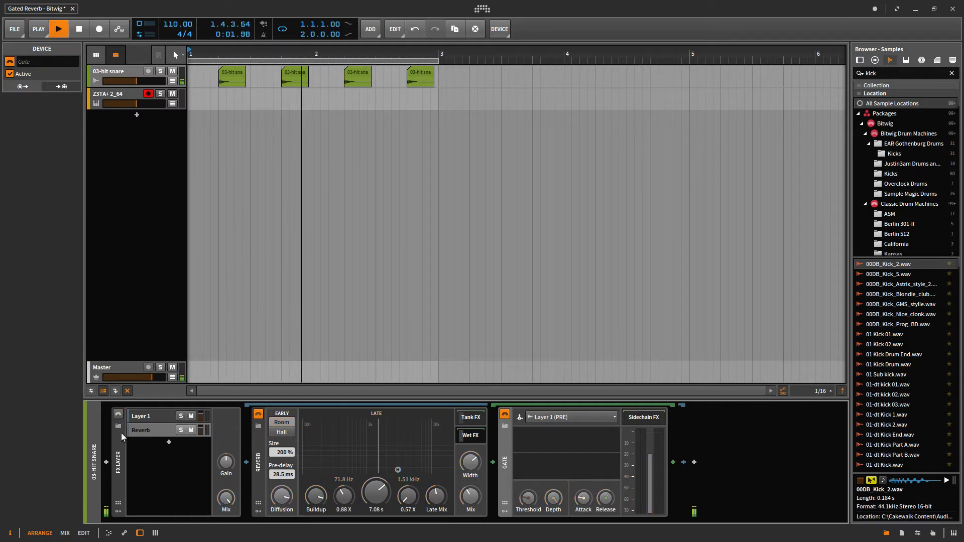
{"action": "left_click", "coordinate": [117, 415]}
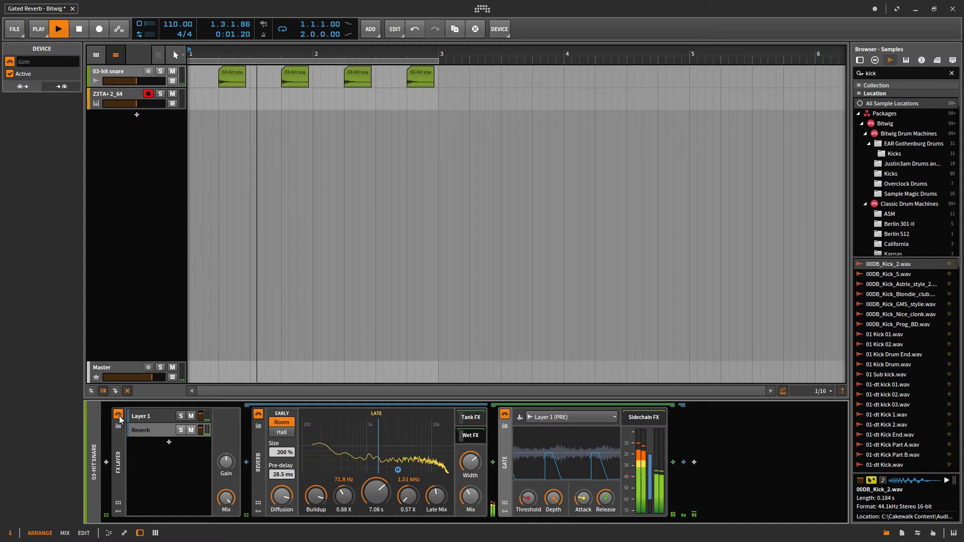
{"action": "key", "text": "space"}
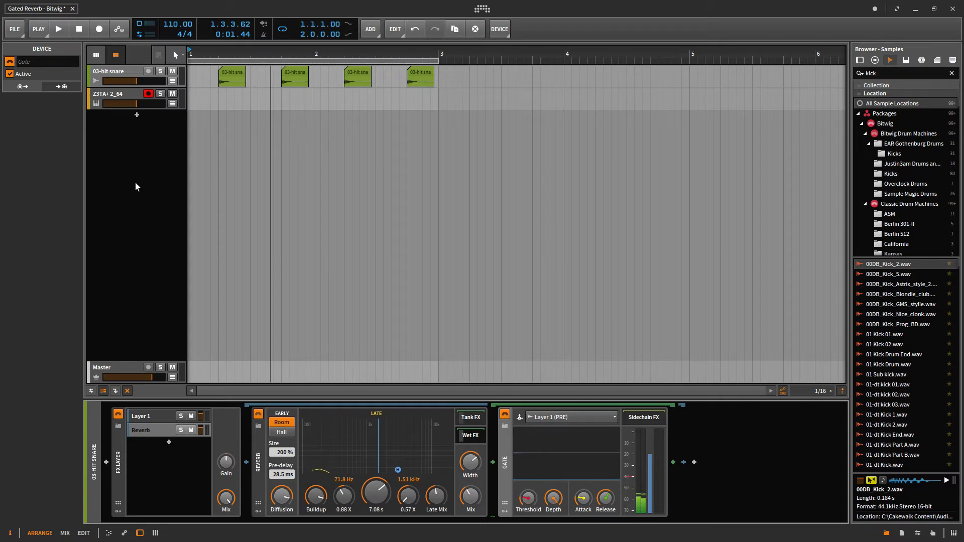
- Select the Z3TA+ 2_64 track, dismiss the hotswap browser, and inspect the synth's Effects page
{"action": "left_click", "coordinate": [104, 99]}
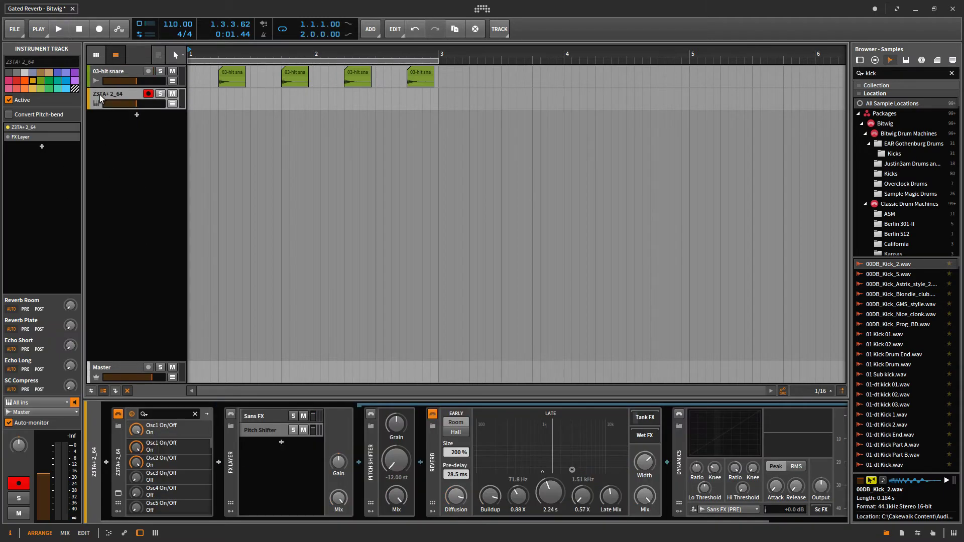
{"action": "left_click", "coordinate": [118, 427]}
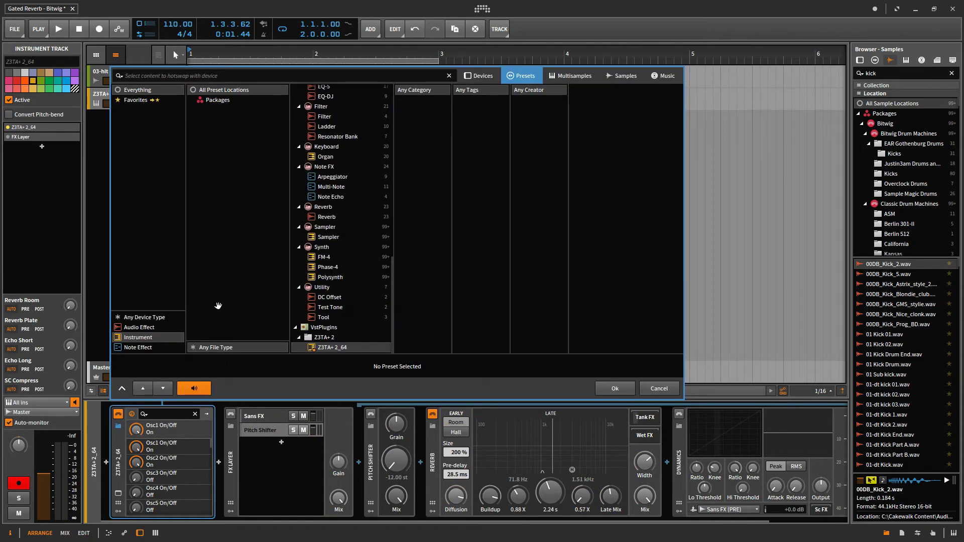
{"action": "left_click", "coordinate": [651, 390]}
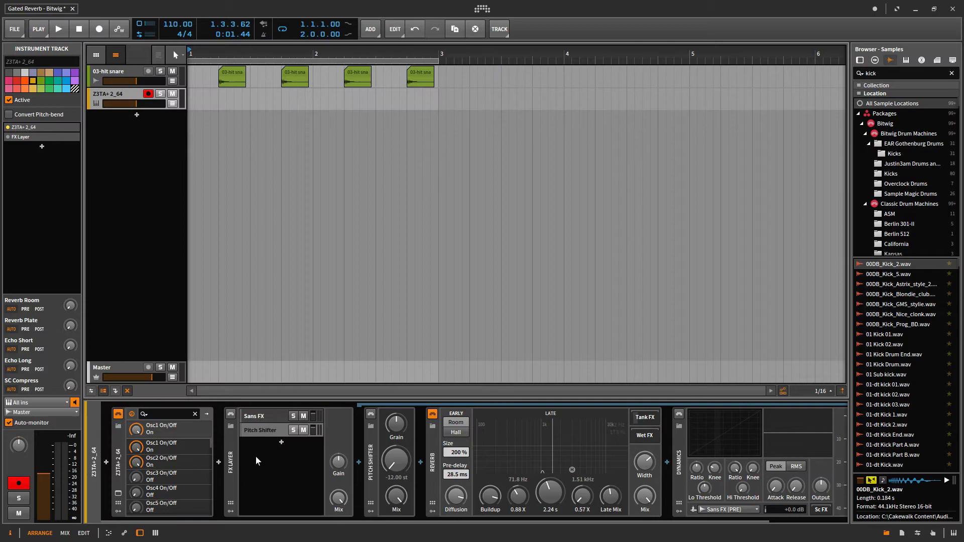
{"action": "left_click", "coordinate": [119, 495]}
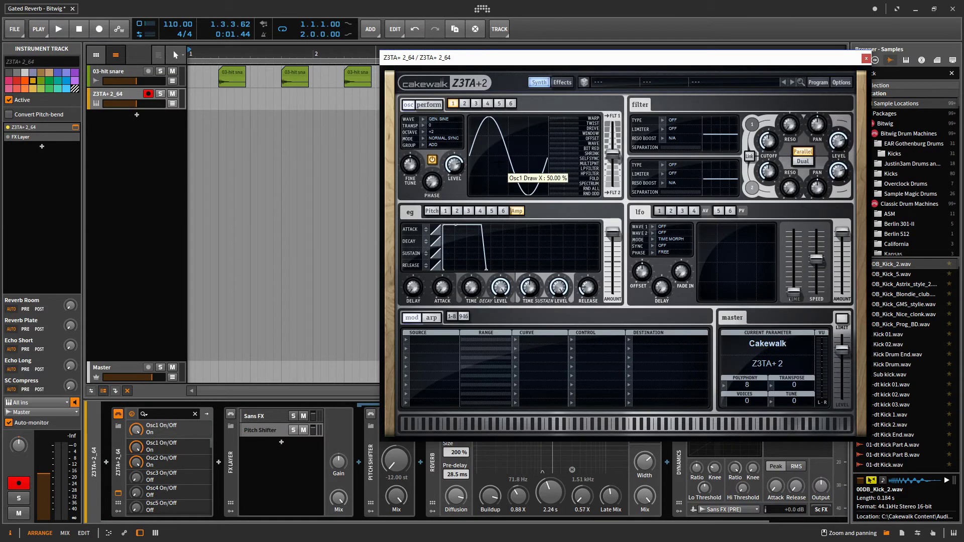
{"action": "left_click", "coordinate": [562, 83]}
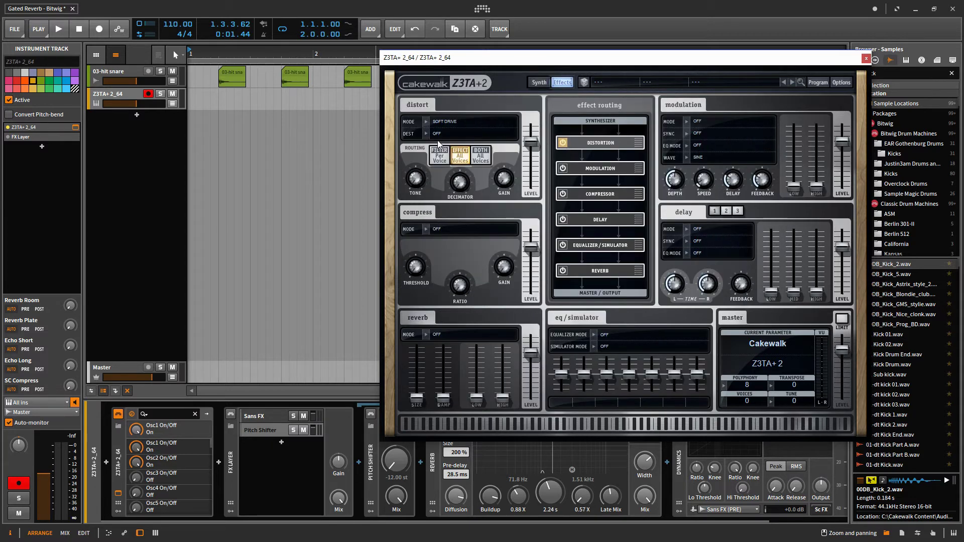
{"action": "left_click", "coordinate": [867, 59]}
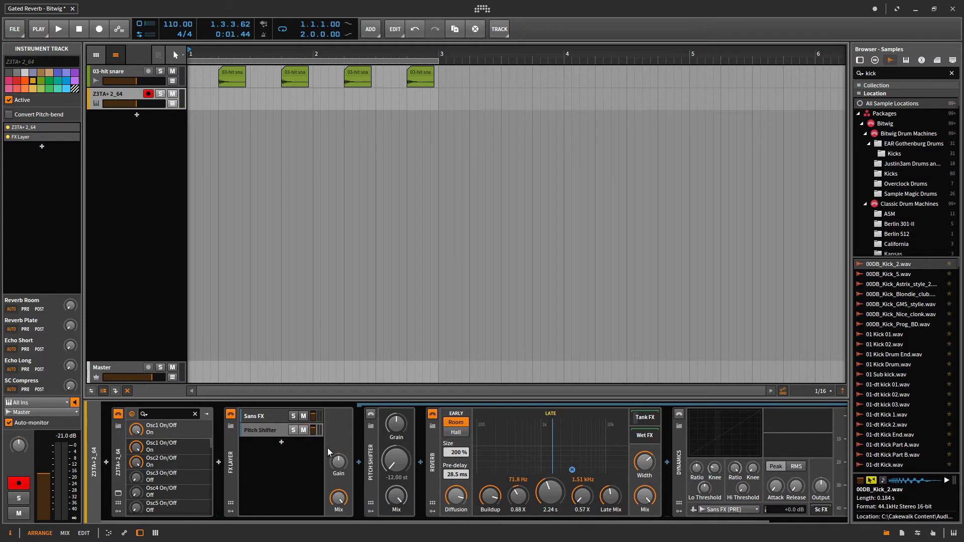
- Power on the Pitch Shifter (−12.00 st) and the Room reverb in the synth's FX layer
{"action": "left_click", "coordinate": [375, 415]}
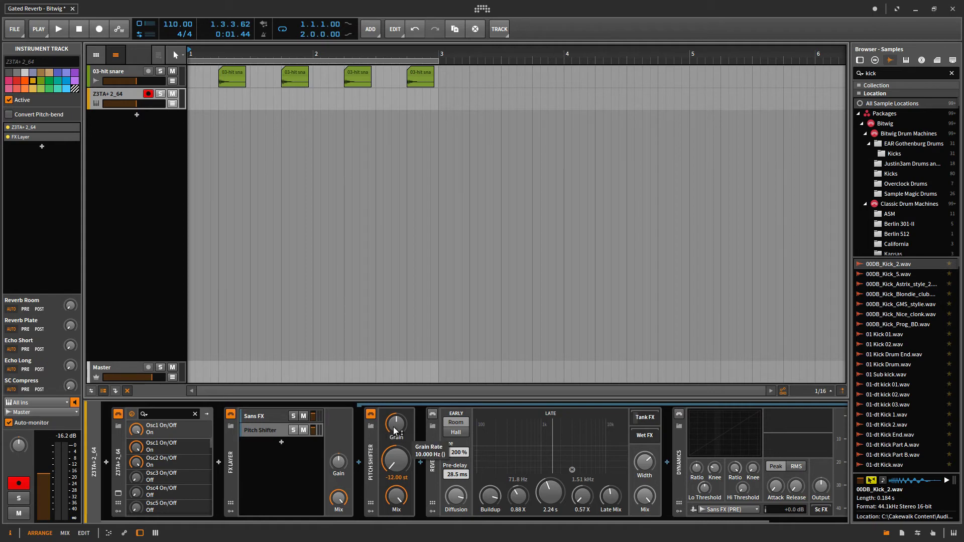
{"action": "left_click", "coordinate": [432, 416]}
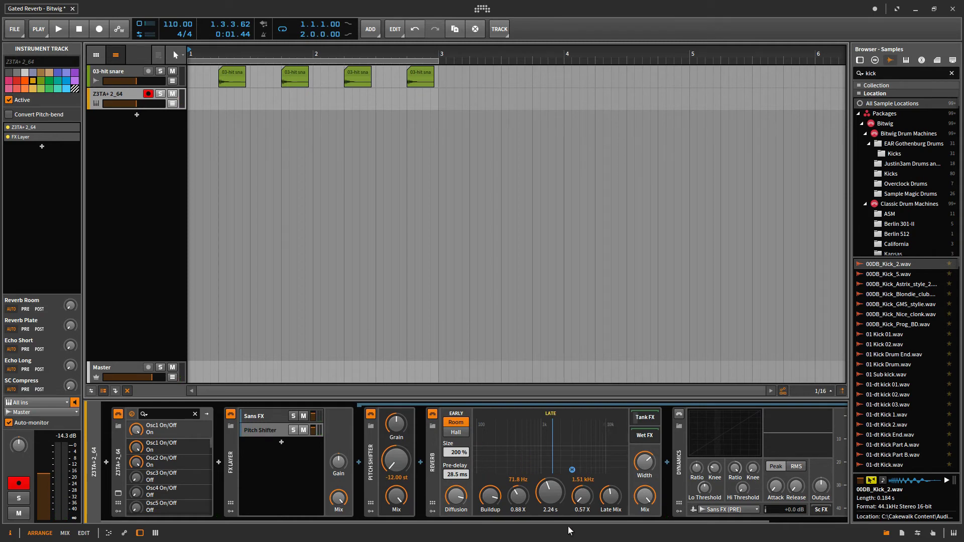
{"action": "left_click_drag", "start_coordinate": [571, 520], "coordinate": [653, 530]}
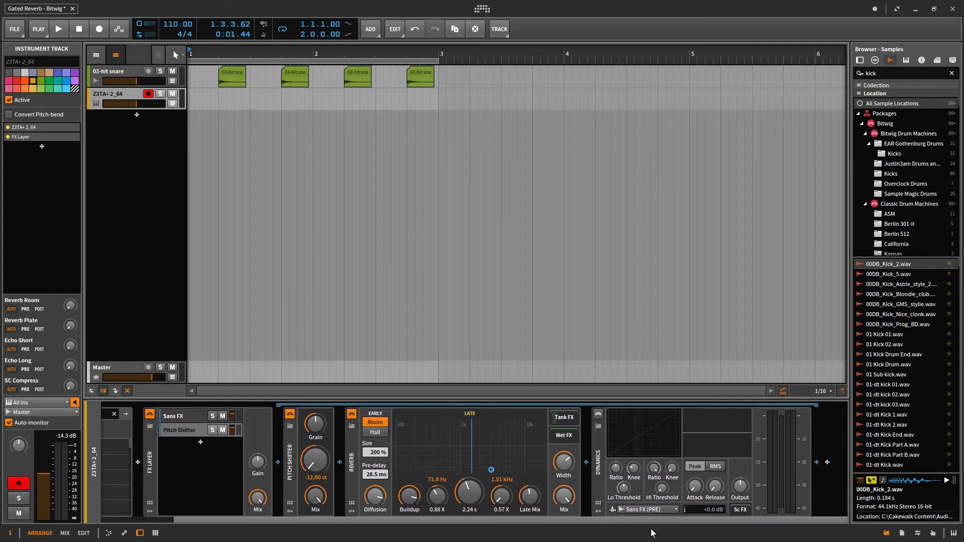
- Enable the synth layer's Dynamics device, lower its Hi Ratio, and adjust its Hi Threshold
{"action": "left_click", "coordinate": [599, 414]}
{"action": "mouse_move", "coordinate": [654, 469]}
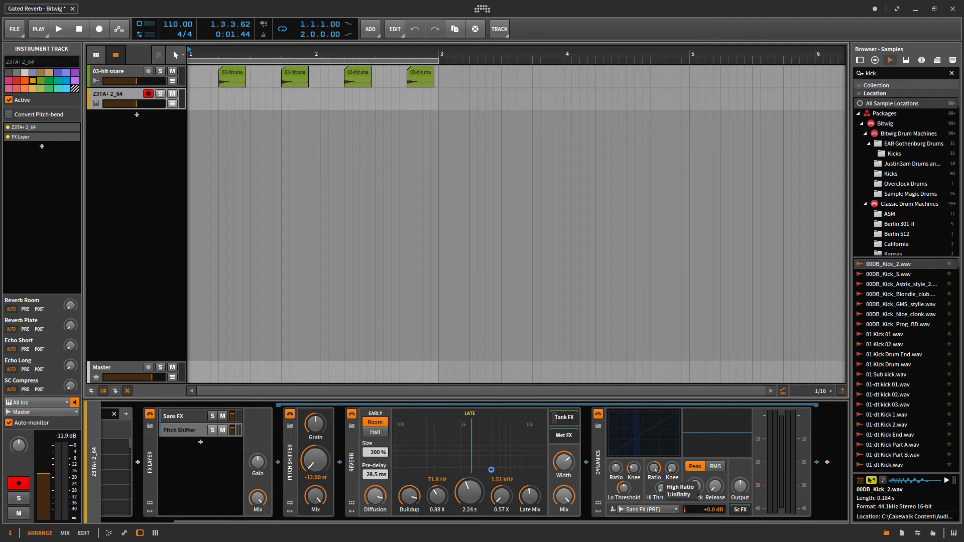
{"action": "left_click_drag", "start_coordinate": [654, 468], "coordinate": [651, 496]}
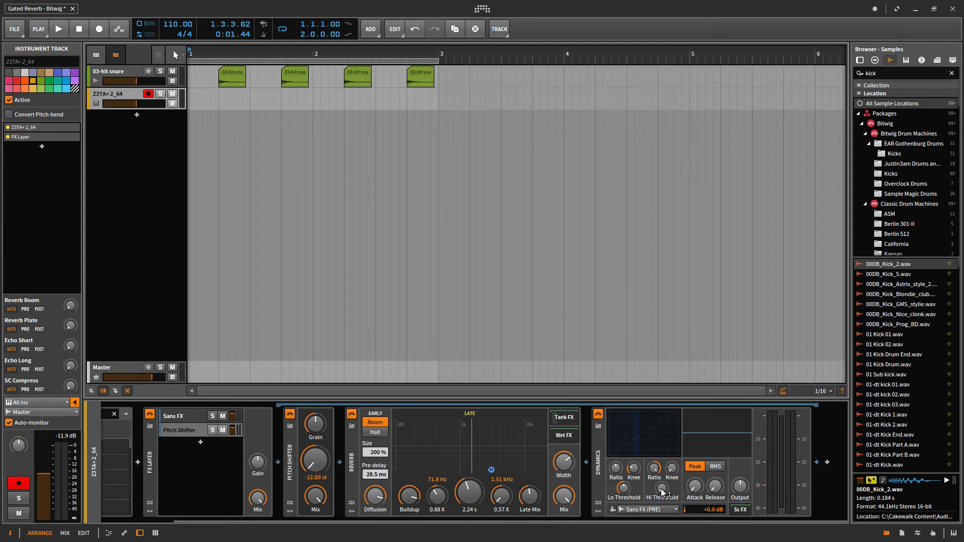
{"action": "left_click_drag", "start_coordinate": [662, 491], "coordinate": [662, 512]}
{"action": "left_click", "coordinate": [676, 509]}
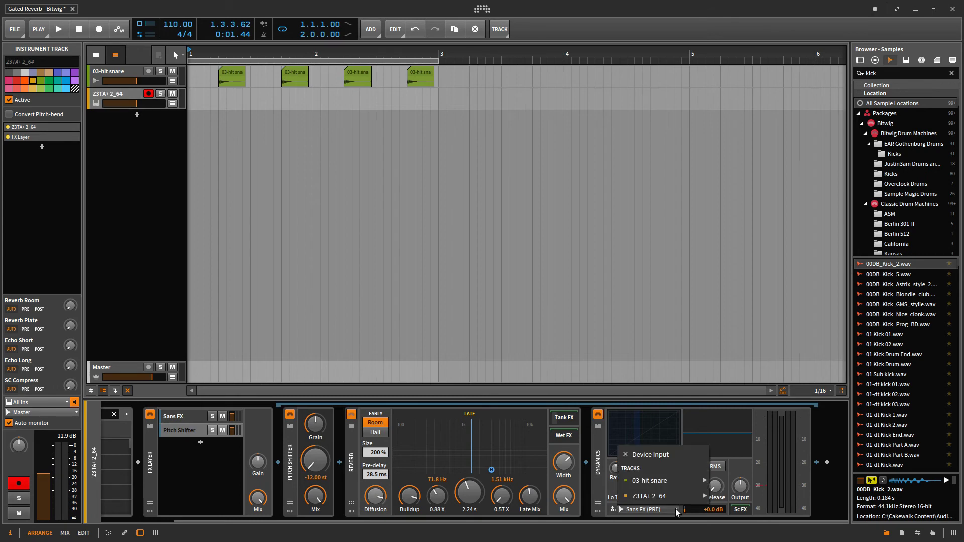
{"action": "mouse_move", "coordinate": [657, 501]}
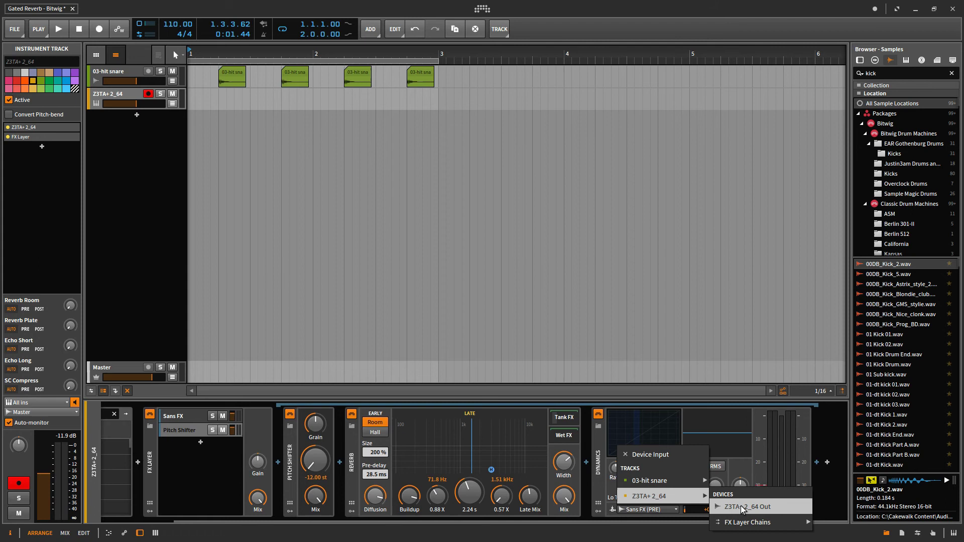
{"action": "mouse_move", "coordinate": [746, 523]}
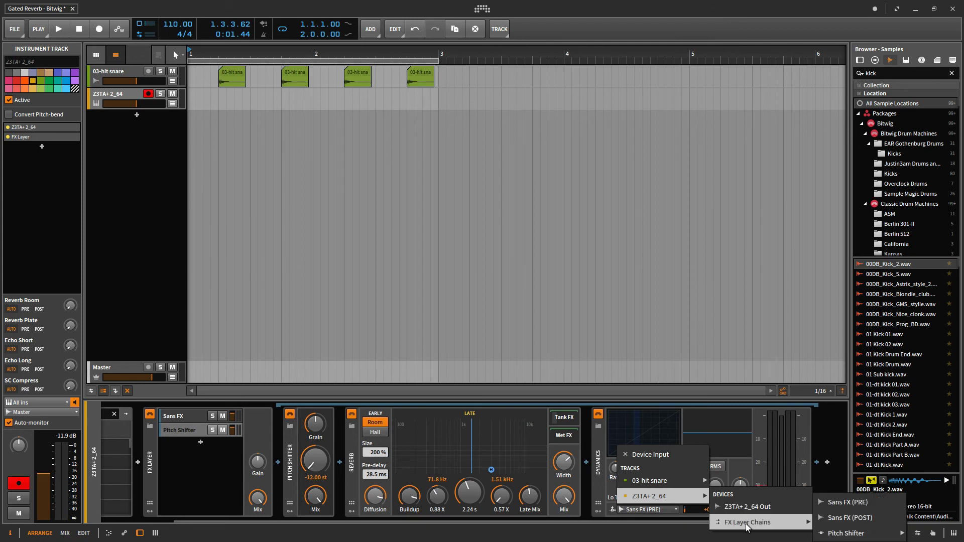
{"action": "left_click", "coordinate": [856, 502]}
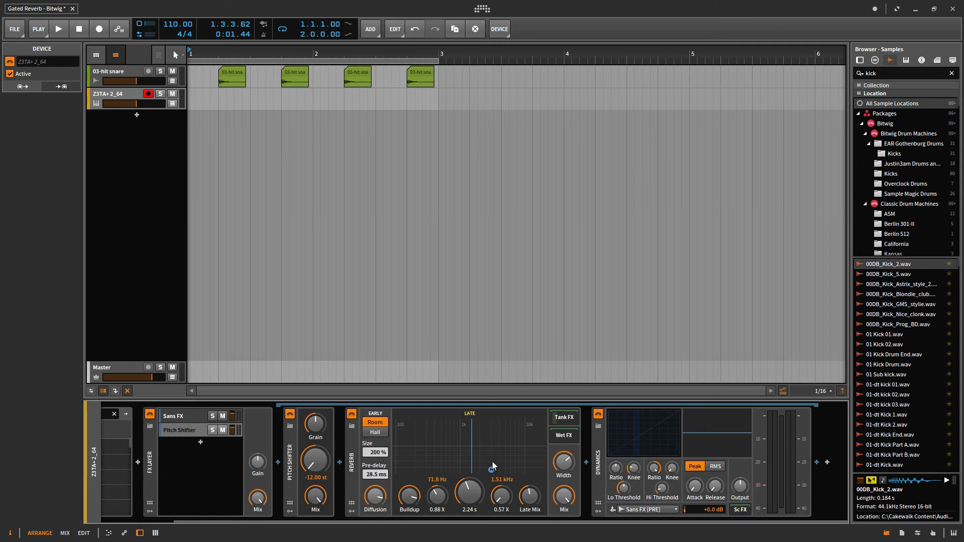
- Mute the dry Sans FX layer and drop the Dynamics Hi Threshold to about −54.1 dB
{"action": "left_click", "coordinate": [223, 418]}
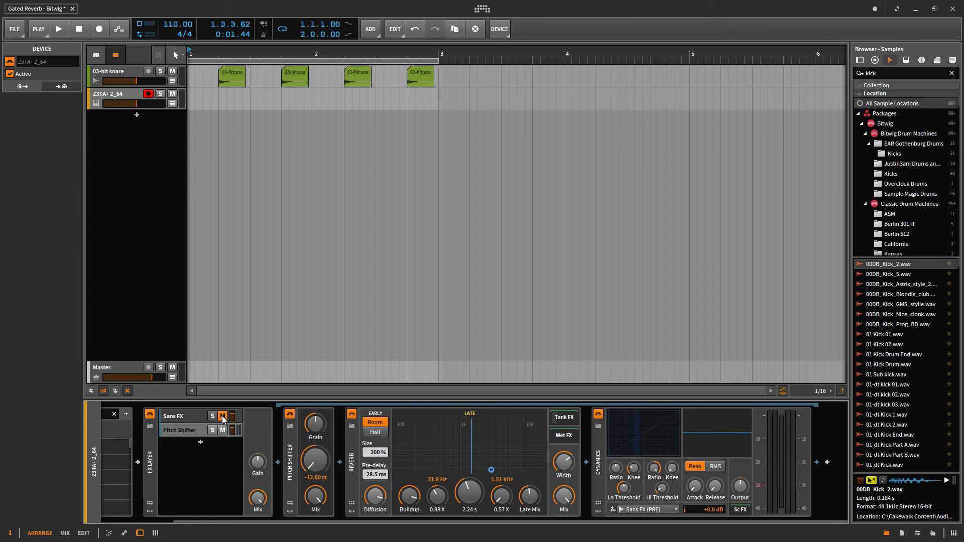
{"action": "left_click", "coordinate": [661, 488]}
{"action": "left_click_drag", "start_coordinate": [662, 489], "coordinate": [662, 494]}
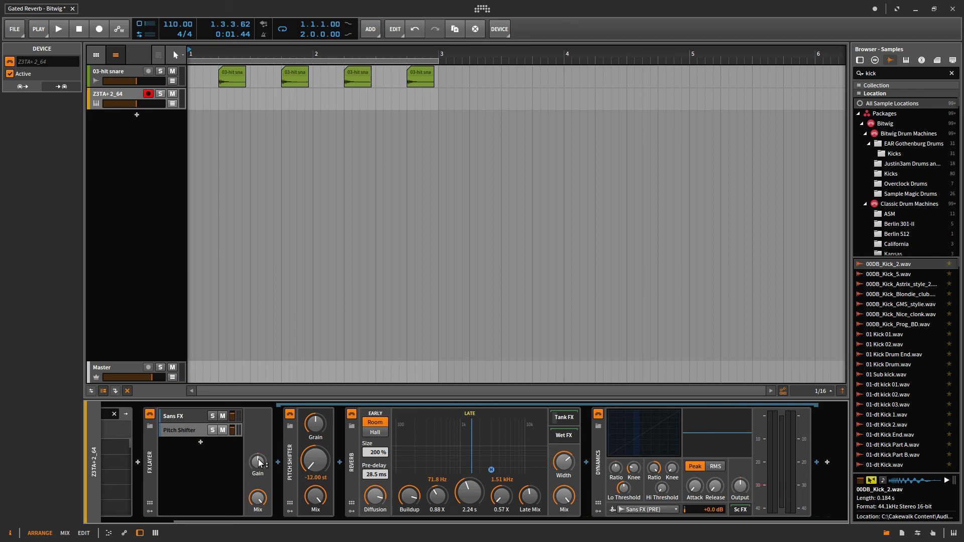
{"action": "mouse_move", "coordinate": [257, 463]}
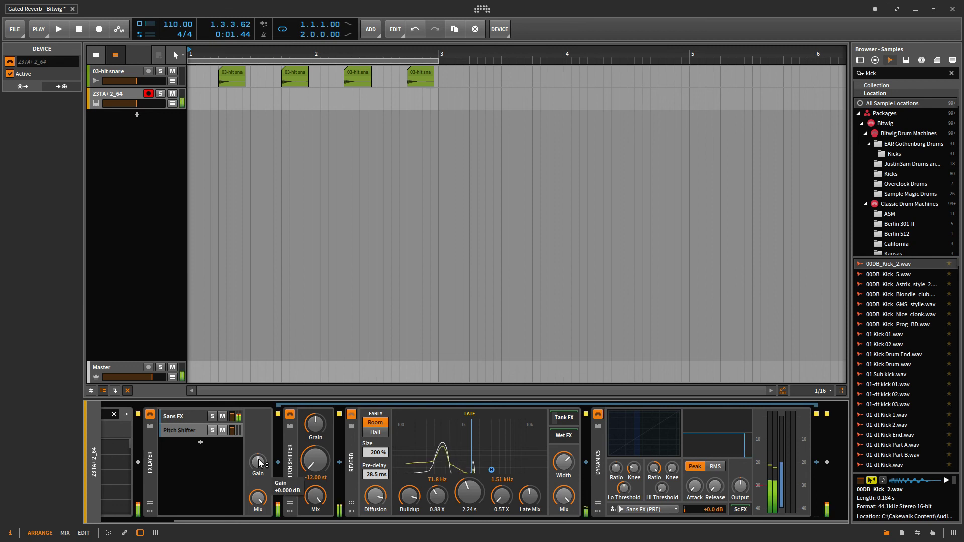